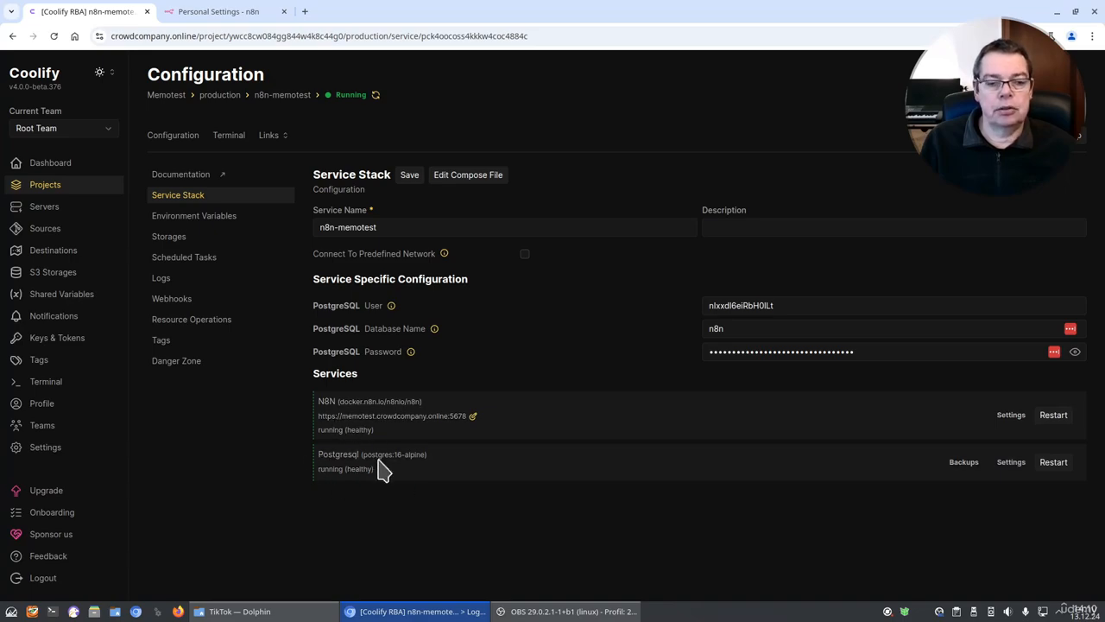
# - Check the N8N service's domain and Docker image in its configuration, and switch to the n8n workflows page
pyautogui.click(641, 402)
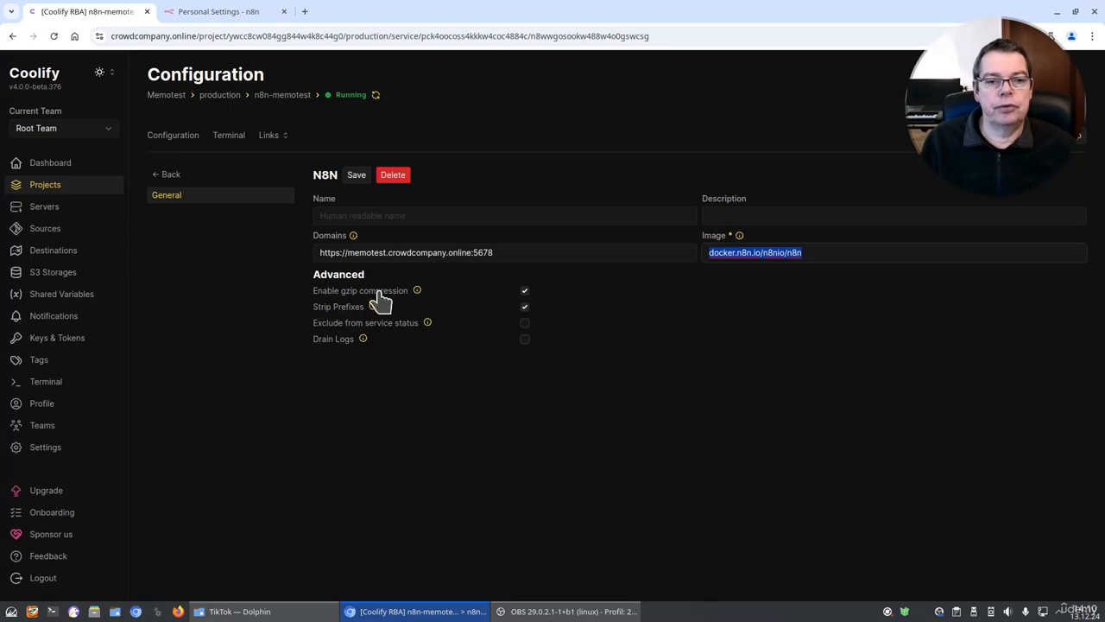
pyautogui.hotkey('ctrl', 'Tab')
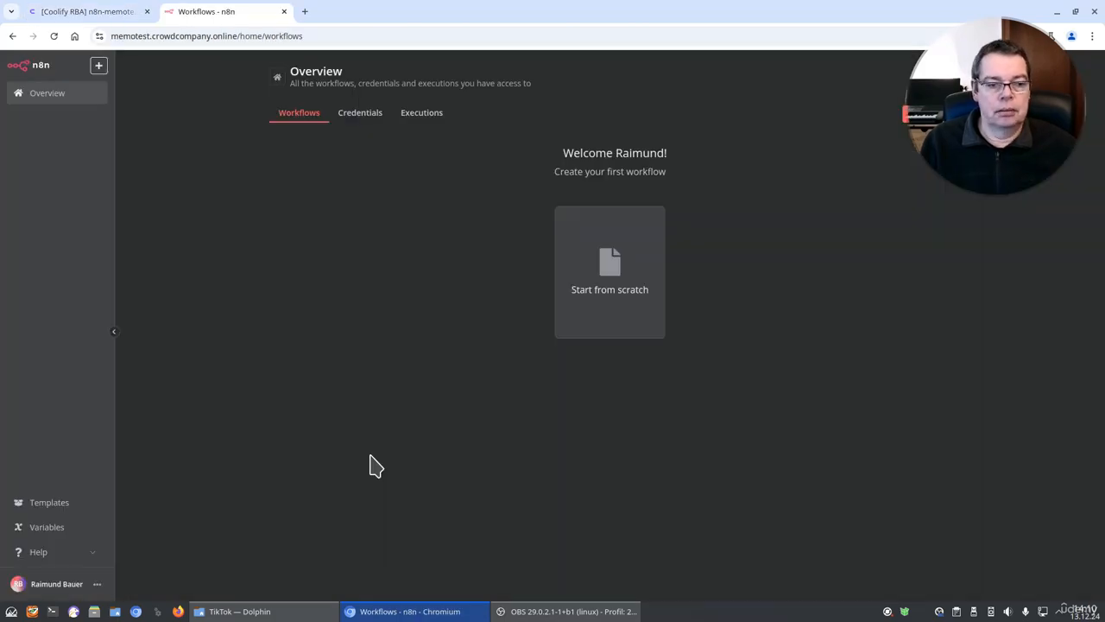
# - Create a workflow from scratch with a "When chat message received" trigger as its first node
pyautogui.click(597, 283)
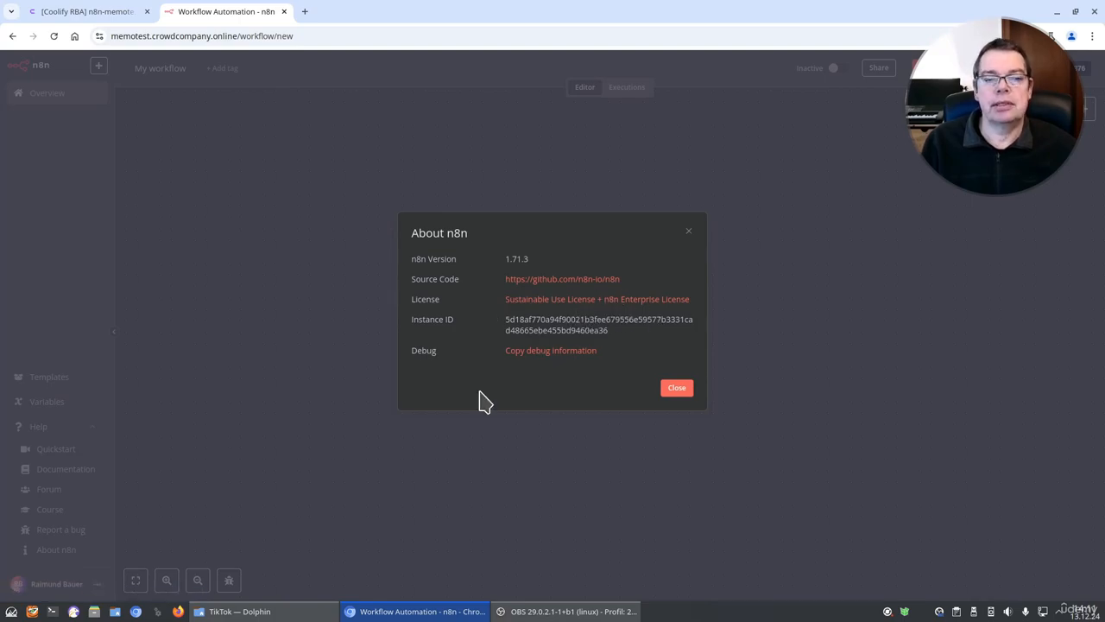
pyautogui.press('Escape')
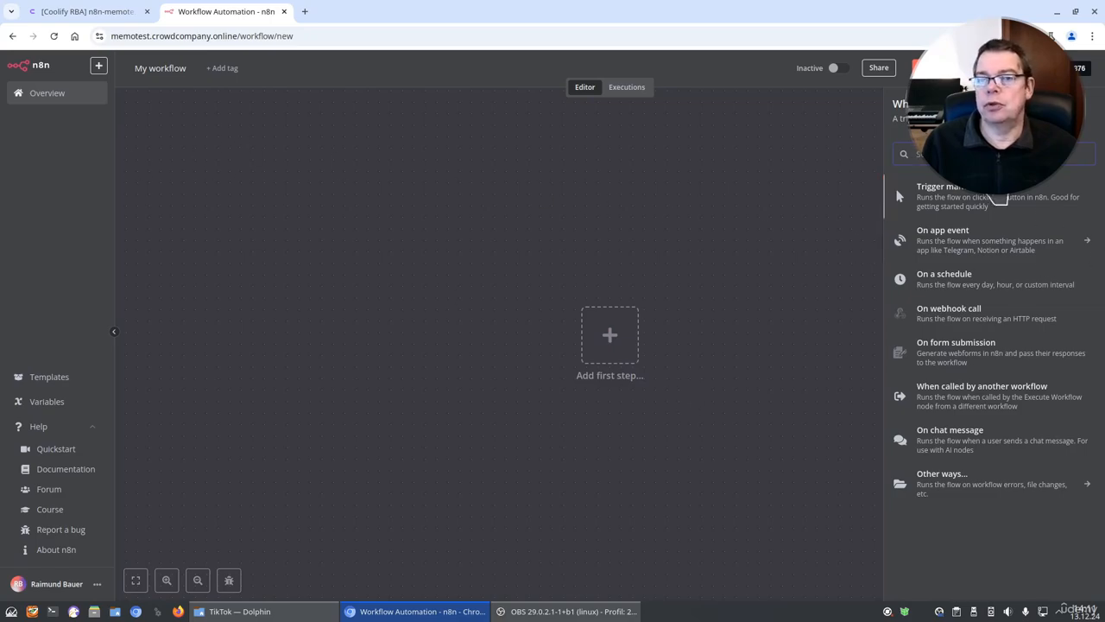
pyautogui.write('chat')
pyautogui.click(933, 193)
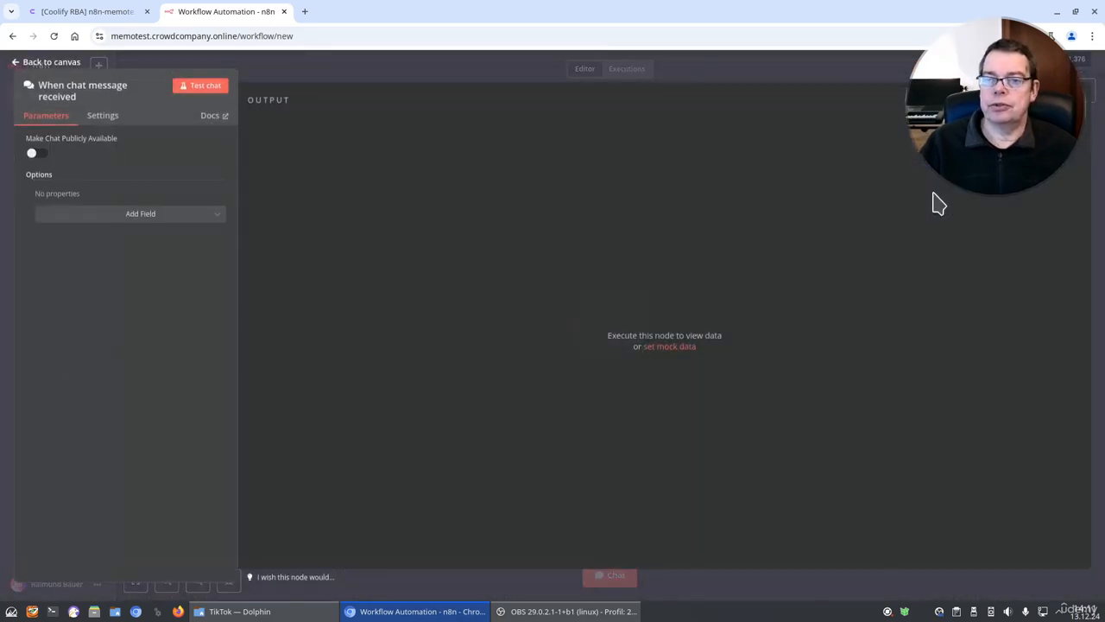
pyautogui.press('Escape')
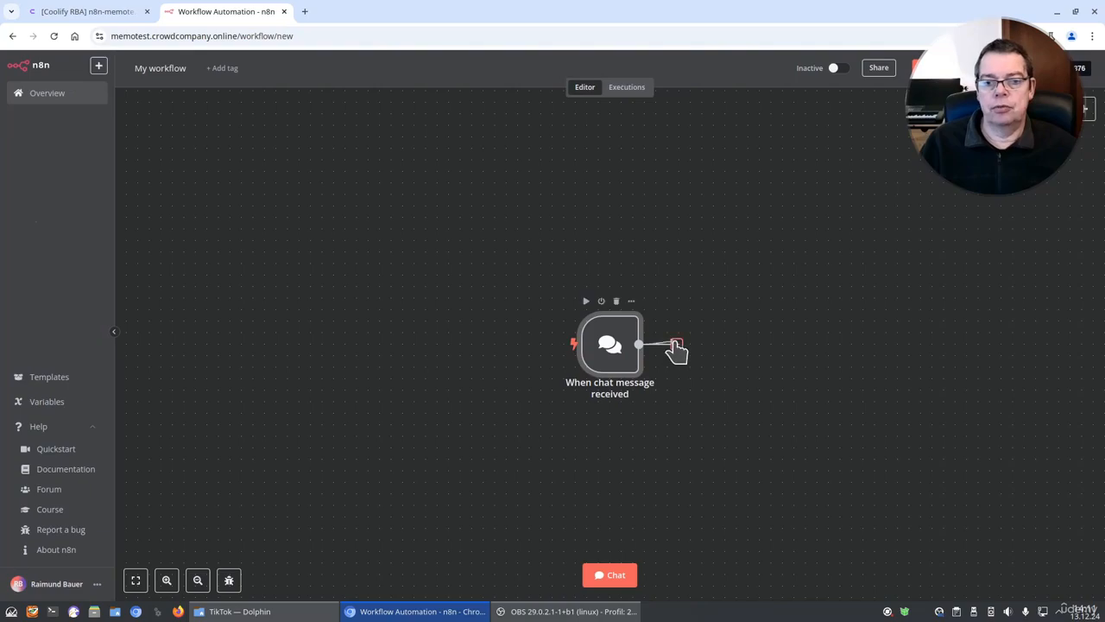
# - Add an OpenAI Message a Model node connected to the chat trigger
pyautogui.click(676, 345)
pyautogui.click(942, 340)
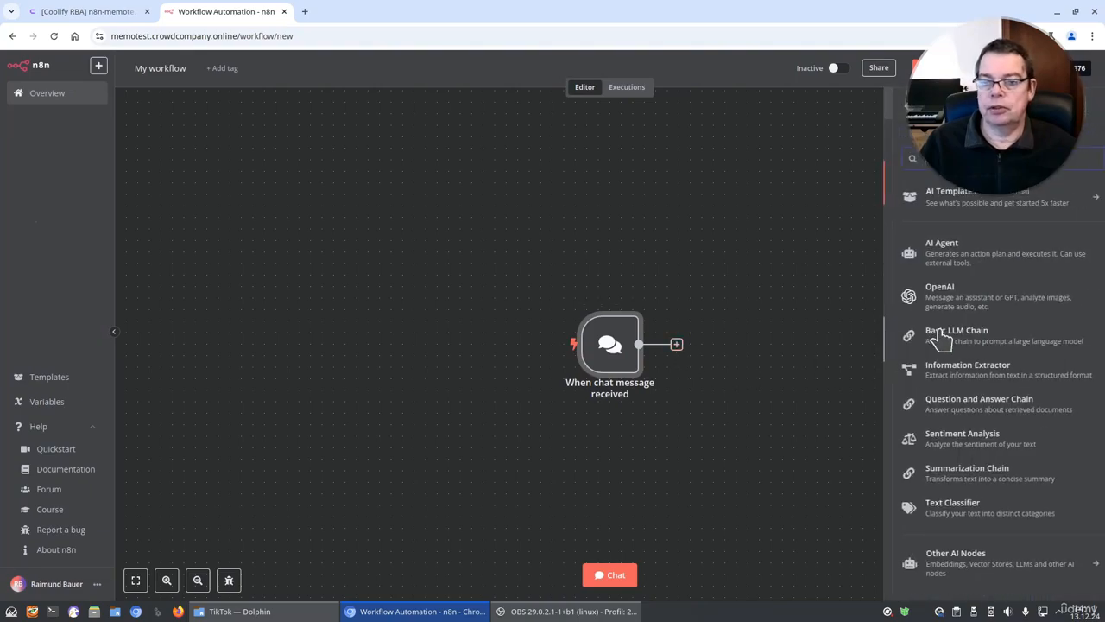
pyautogui.click(931, 294)
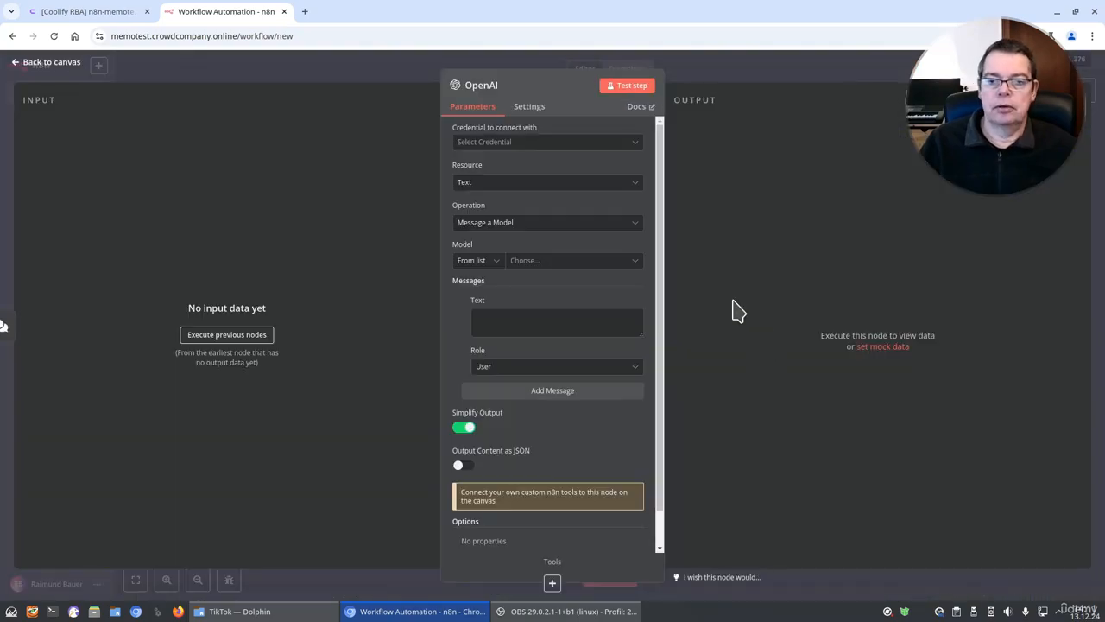
# - Create a new OpenAI credential for the node by entering and saving the API key
pyautogui.click(484, 145)
pyautogui.click(486, 173)
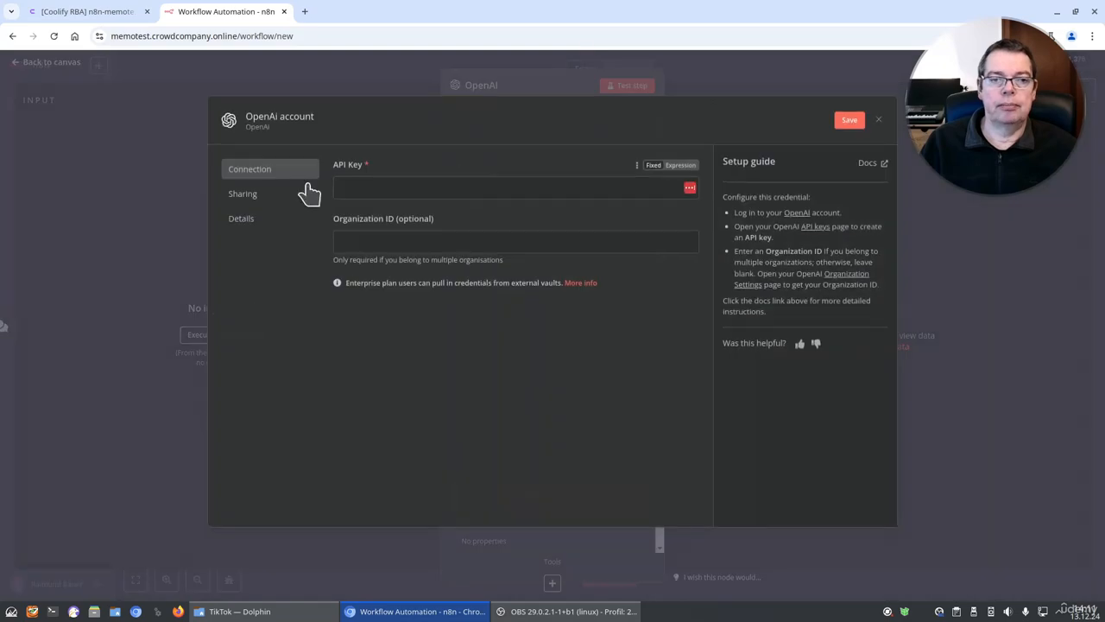
pyautogui.click(424, 248)
pyautogui.press('Return')
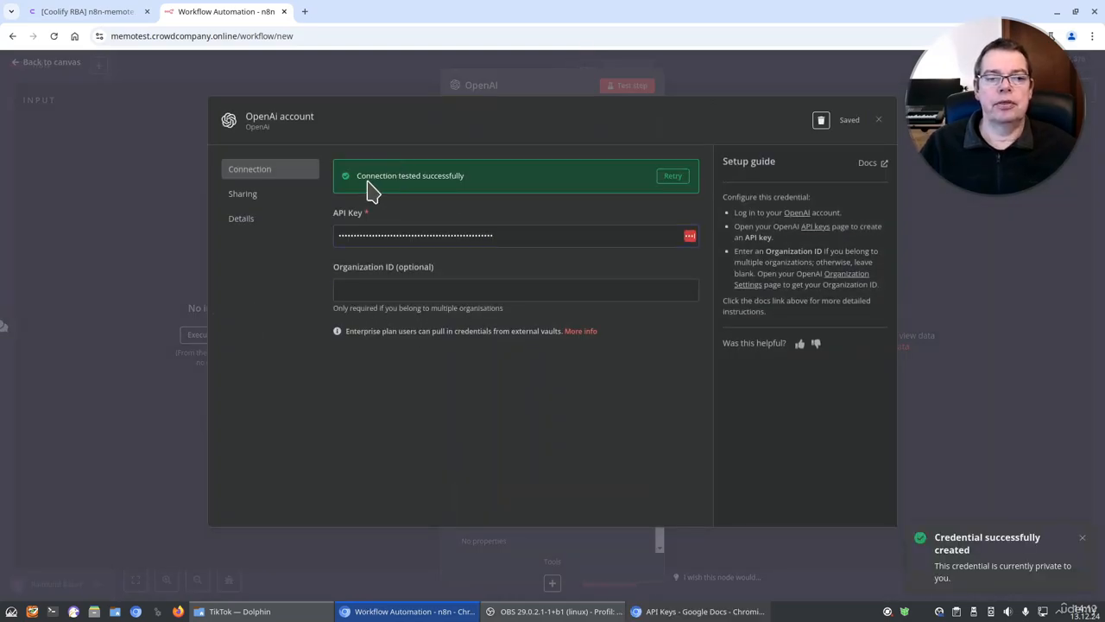
pyautogui.press('Escape')
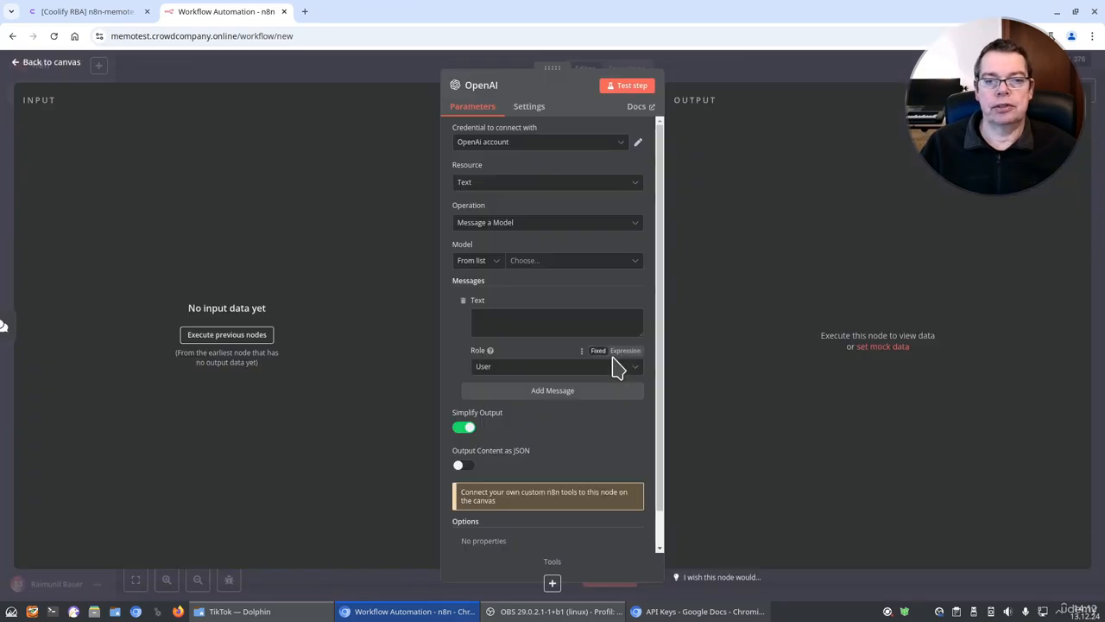
# - Set the OpenAI node's model to GPT-3.5-TURBO and send the chat message "Who is Olaf Scholz?"
pyautogui.click(622, 261)
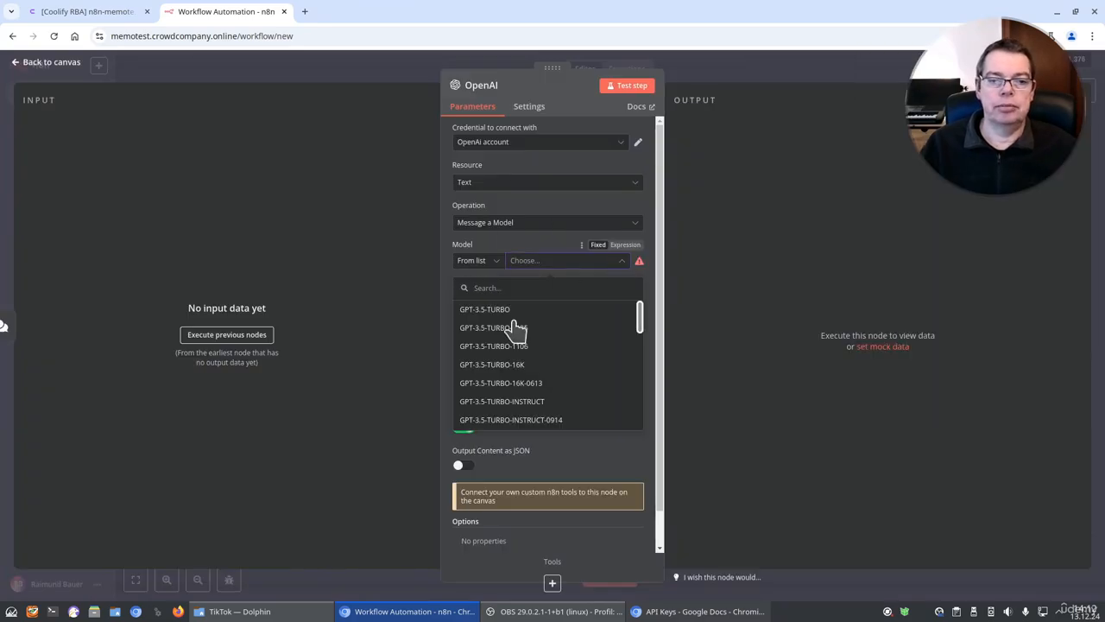
pyautogui.scroll(-5, 572, 350)
pyautogui.scroll(-2, 570, 348)
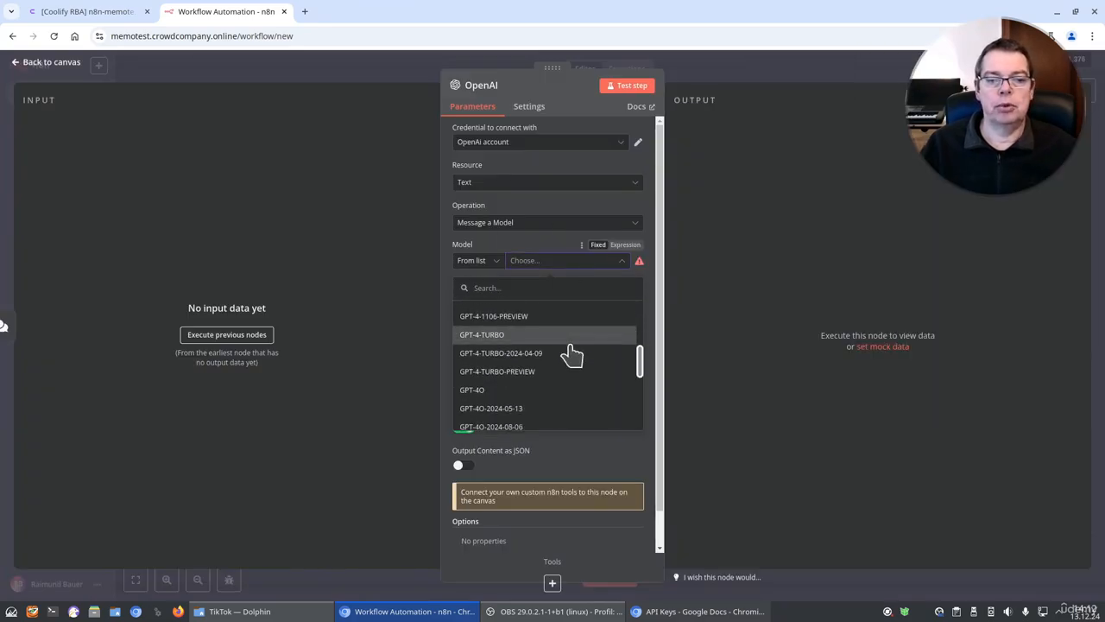
pyautogui.scroll(6, 569, 348)
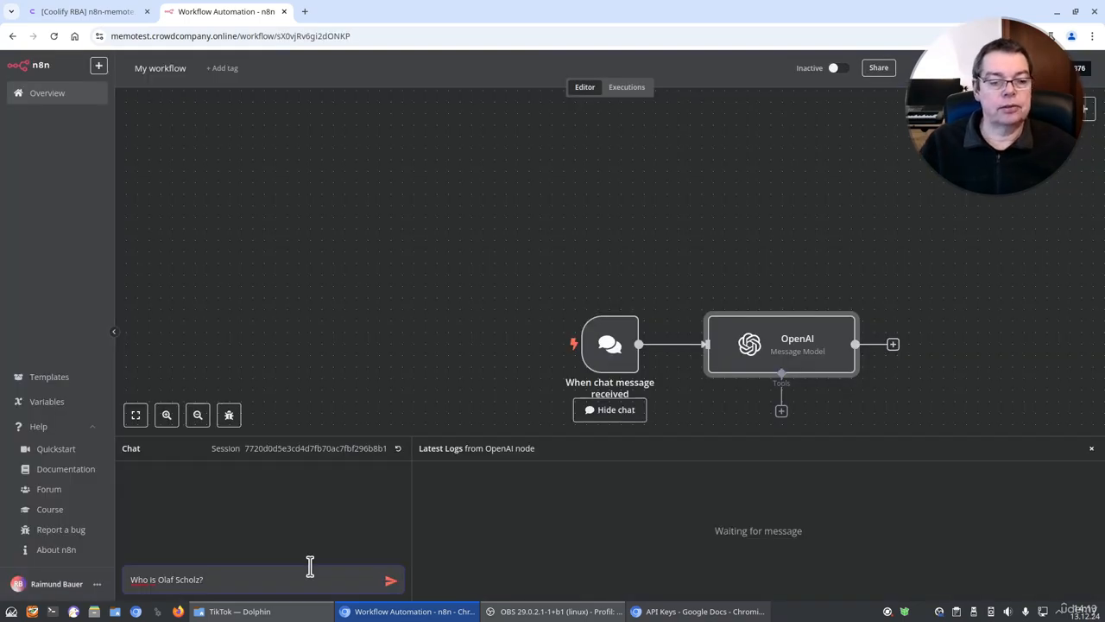
pyautogui.click(390, 581)
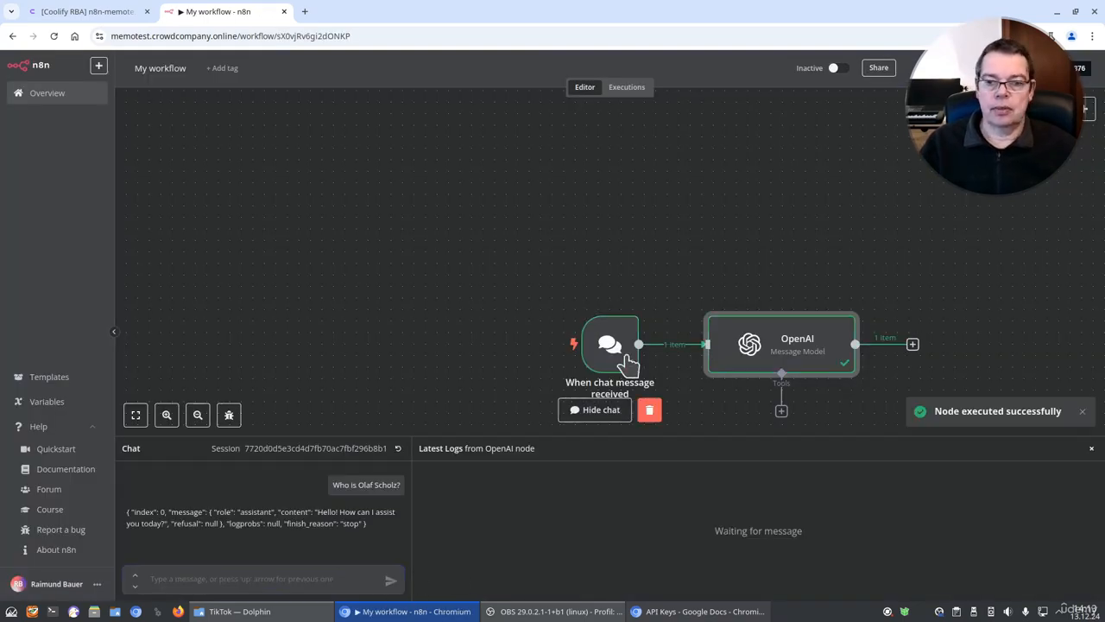
# - Map the trigger's chatInput value into the OpenAI node's message text and test the node
pyautogui.doubleClick(796, 354)
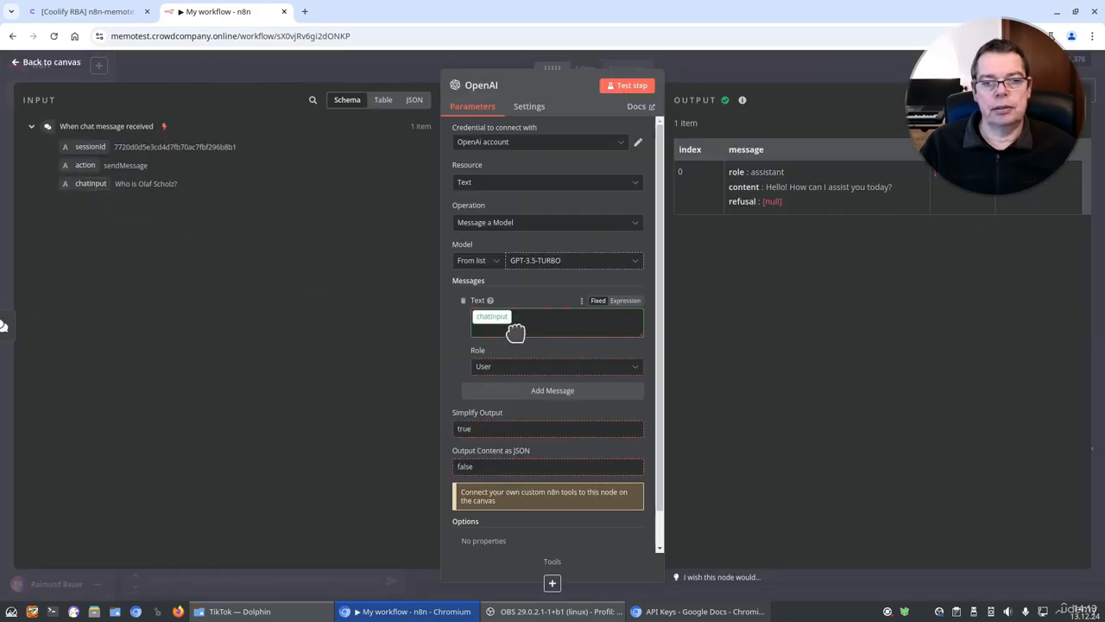
pyautogui.moveTo(515, 333); pyautogui.dragTo(518, 326)
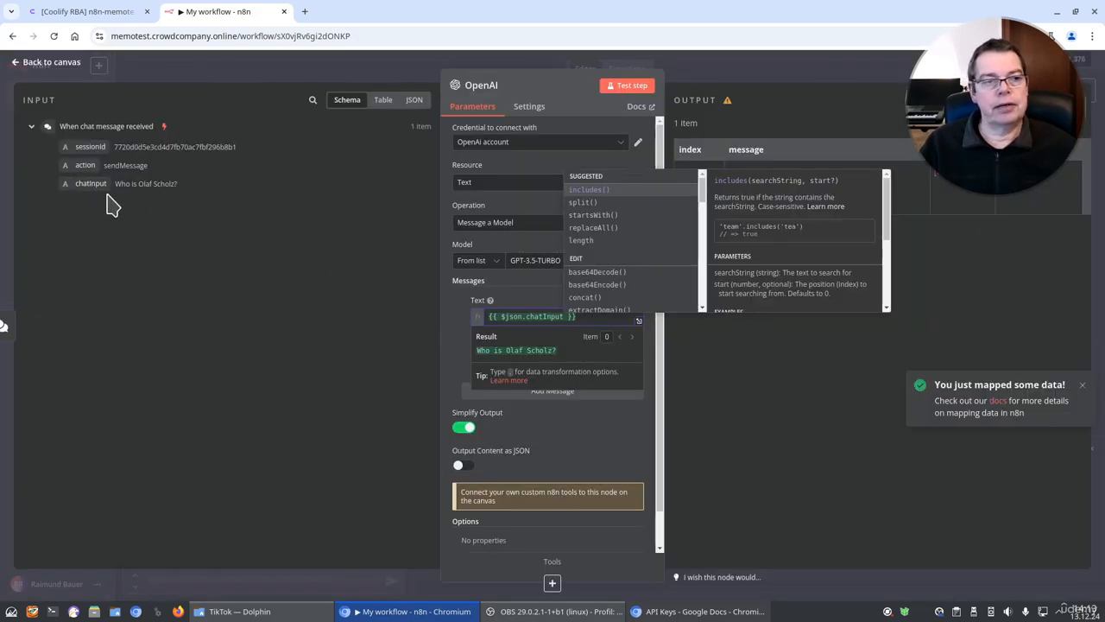
pyautogui.click(656, 376)
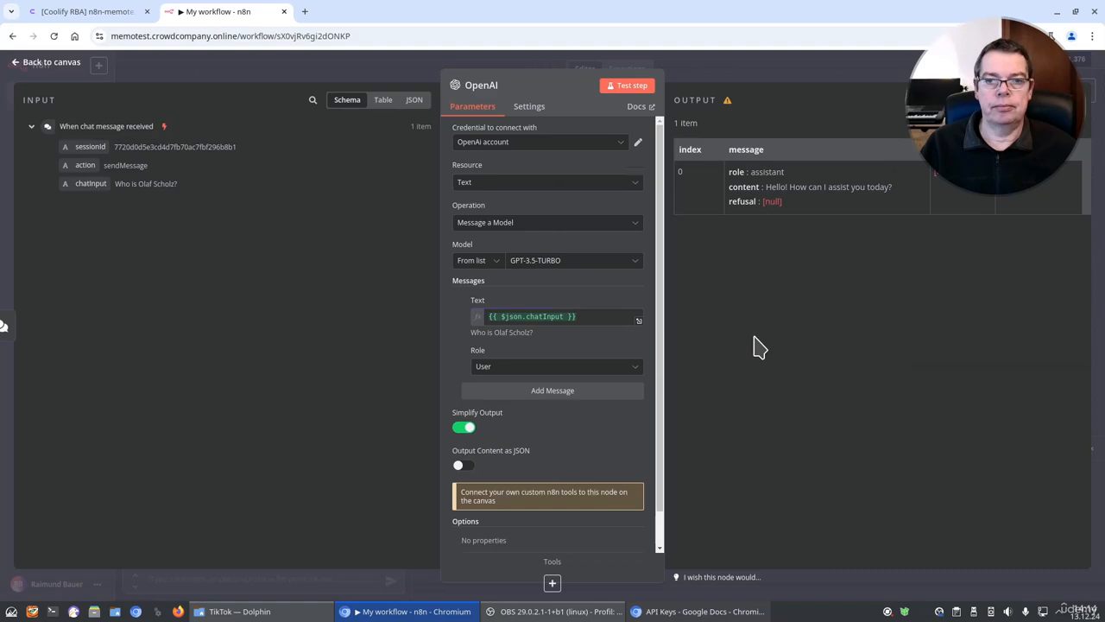
pyautogui.click(625, 85)
pyautogui.moveTo(764, 186); pyautogui.dragTo(856, 214)
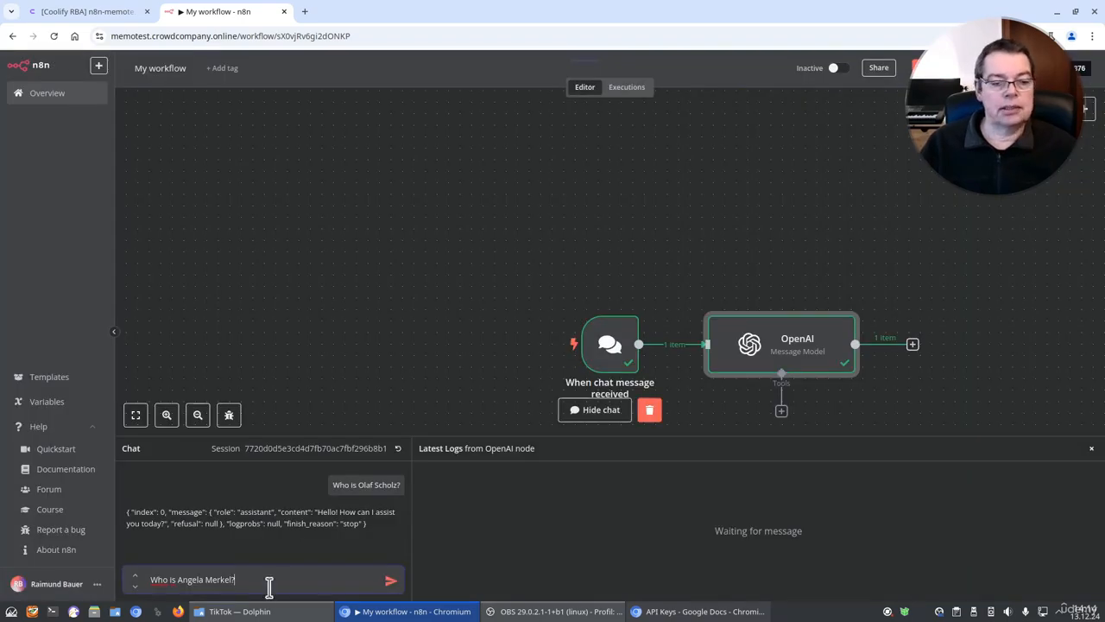
# - Send the chat questions "Who is Angela Merkel?" and "What is the current date?" to the workflow
pyautogui.click(390, 582)
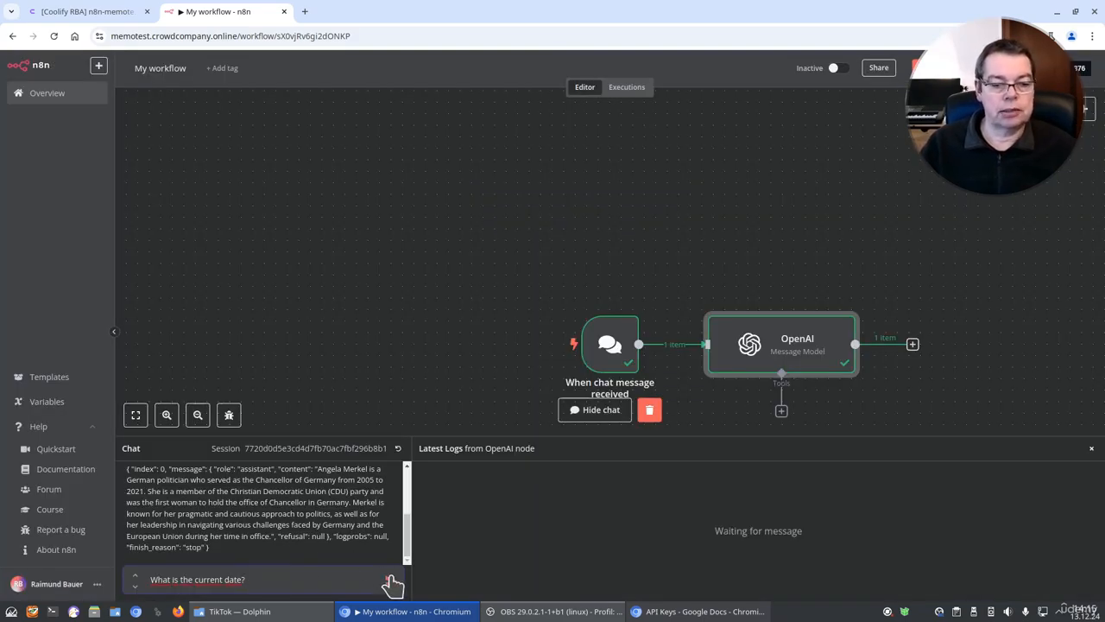
pyautogui.click(389, 582)
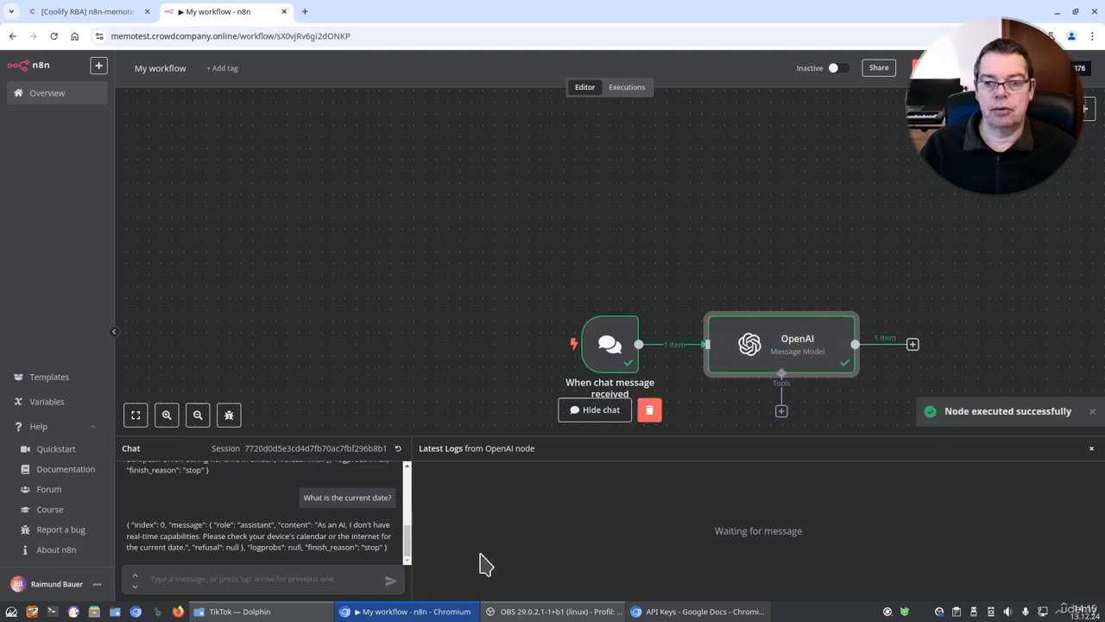
# - Examine the OpenAI node's output for its answer to the current date question
pyautogui.doubleClick(731, 352)
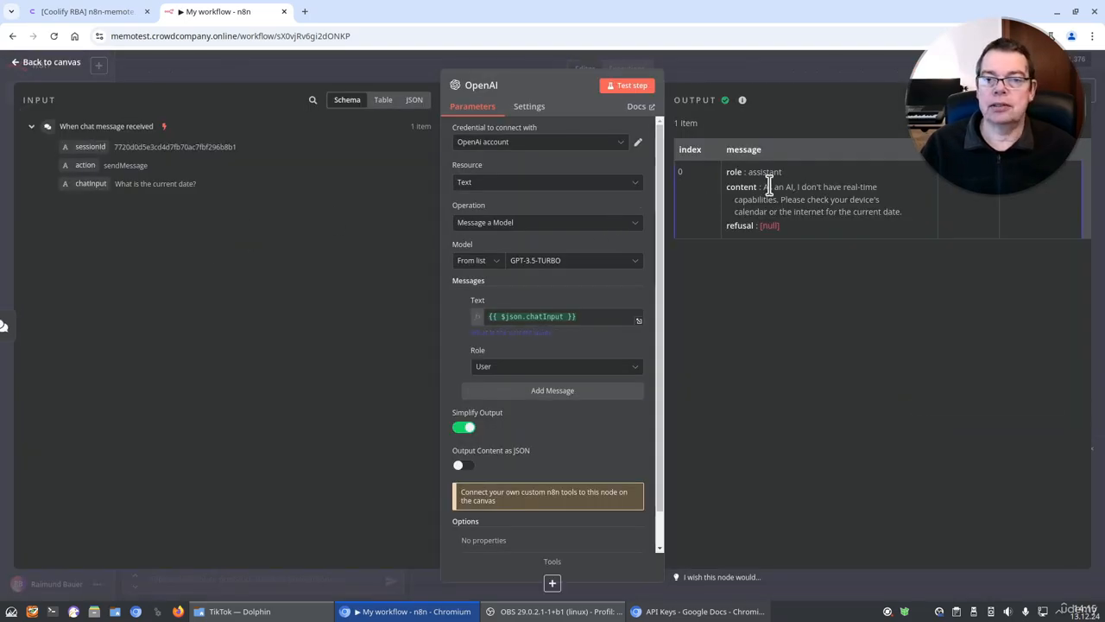
pyautogui.moveTo(764, 187); pyautogui.dragTo(788, 203)
pyautogui.press('Escape')
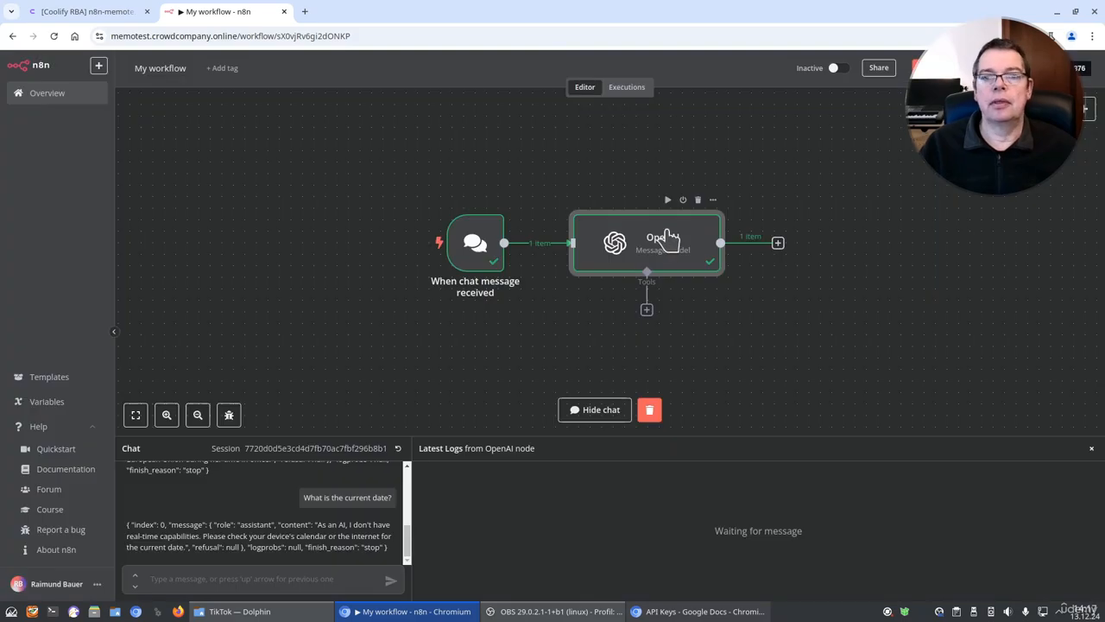
# - Delete the OpenAI node and connect an AI Agent node to the chat trigger in its place
pyautogui.click(698, 201)
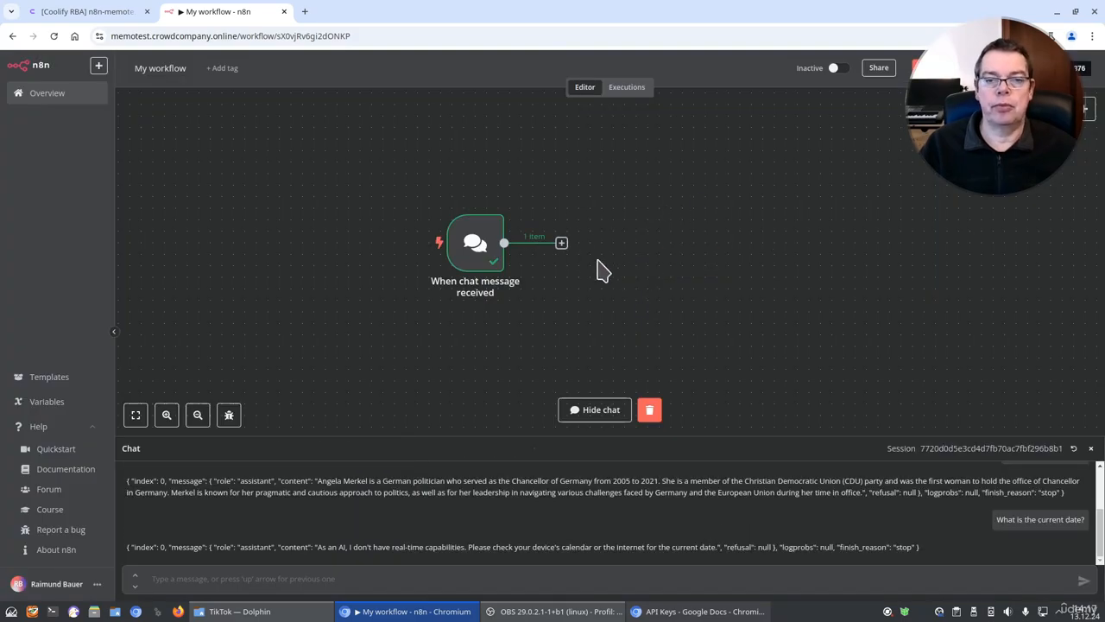
pyautogui.click(562, 245)
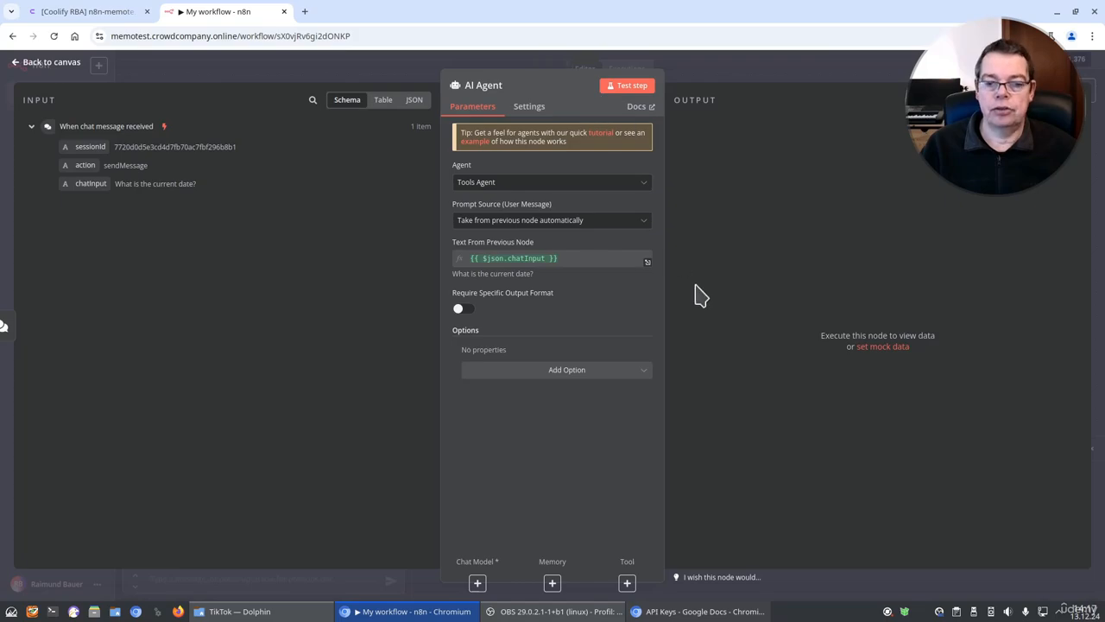
pyautogui.press('Escape')
# - Attach an OpenAI Chat Model to the AI Agent with a new credential named "OpenAi Router", entering its API key
pyautogui.click(609, 310)
pyautogui.click(915, 460)
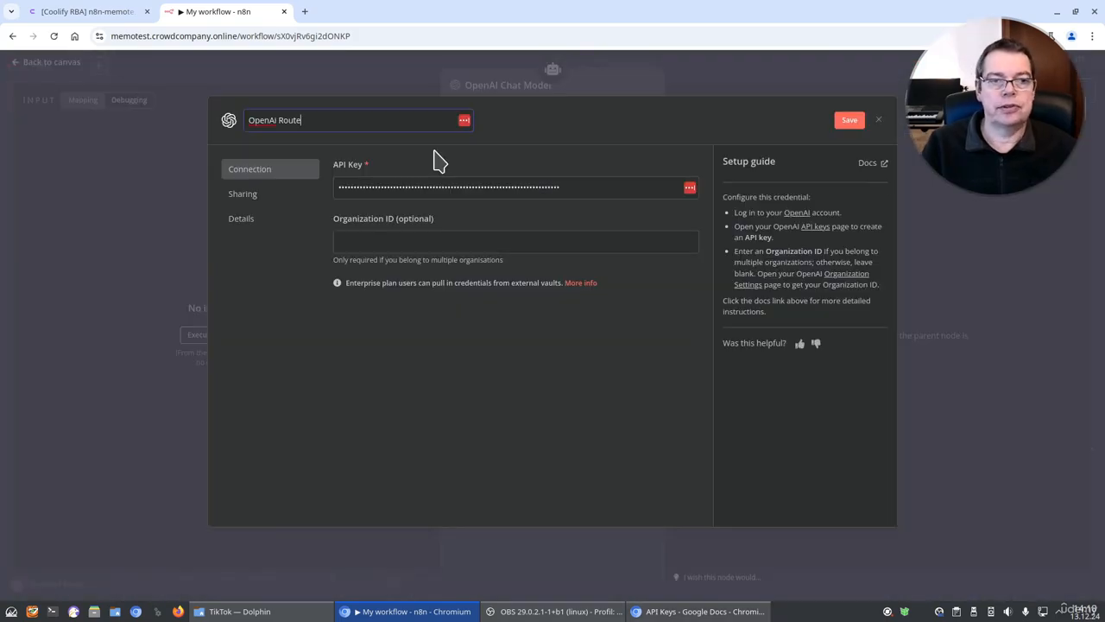
pyautogui.click(615, 122)
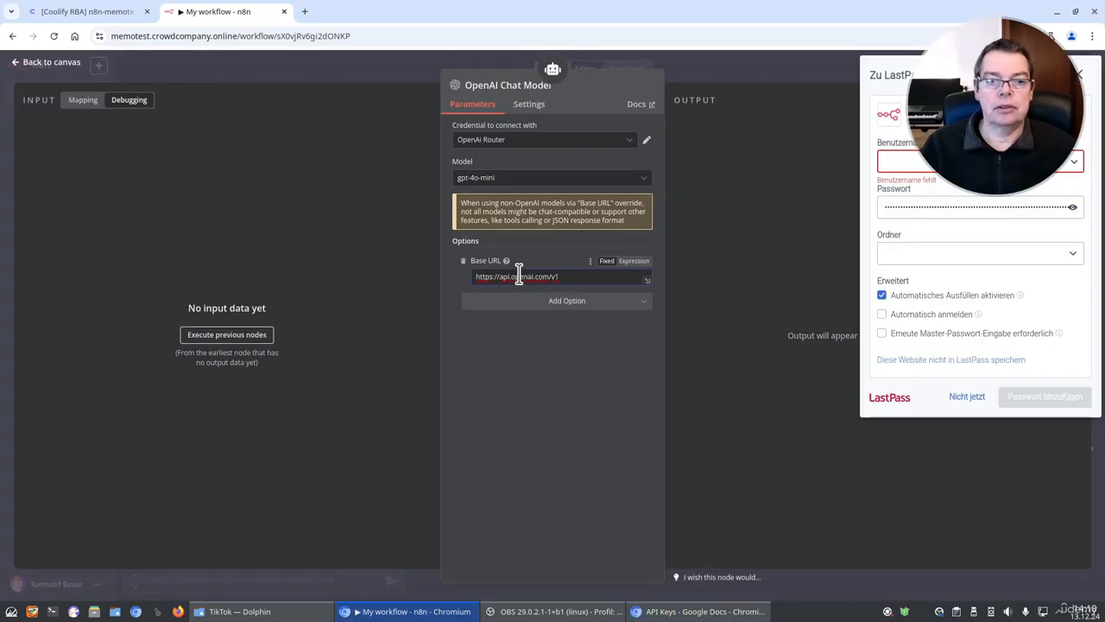
pyautogui.hotkey('ctrl', 'a')
pyautogui.write('https://openrouter.ai/api/v1')
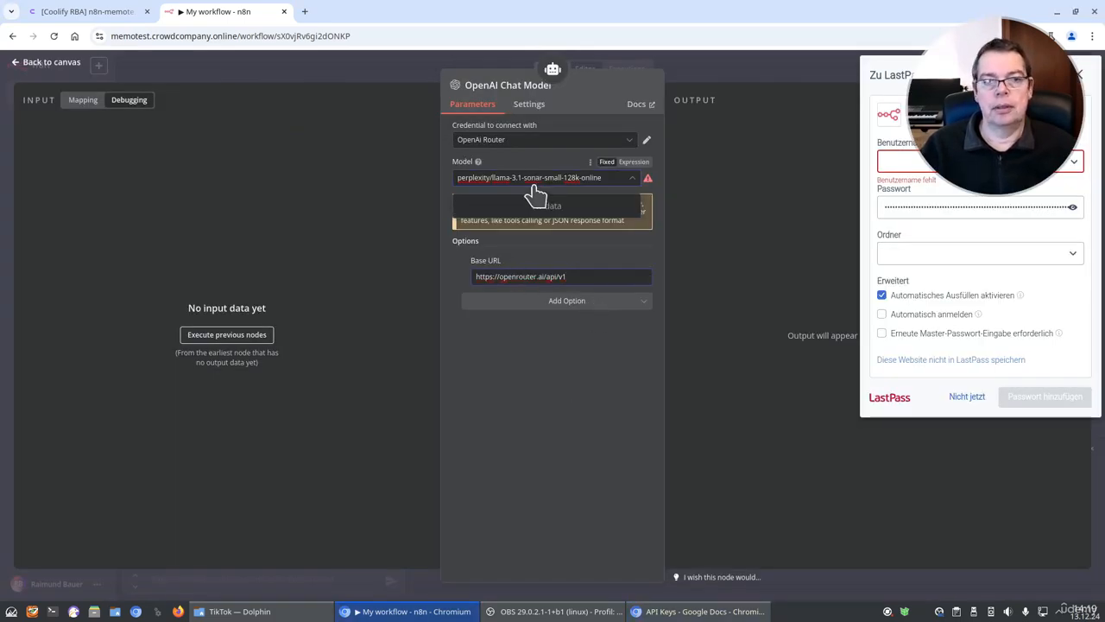
# - Set the chat model to perplexity/llama-3.1-sonar-large-128k-online and return to the workflow canvas
pyautogui.click(747, 209)
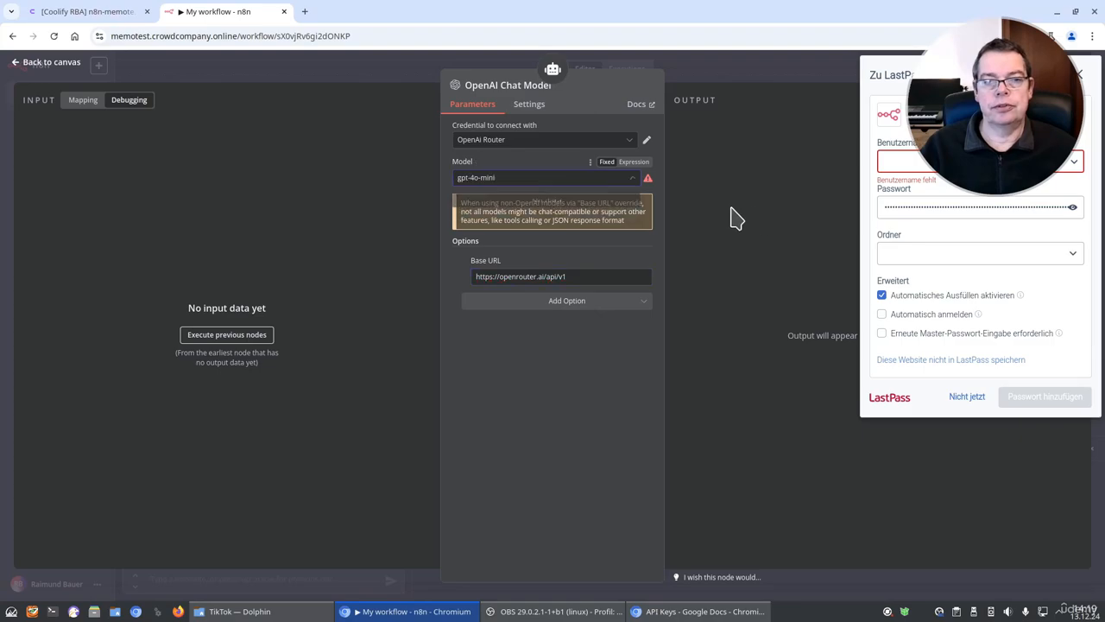
pyautogui.click(546, 177)
pyautogui.scroll(-10, 547, 238)
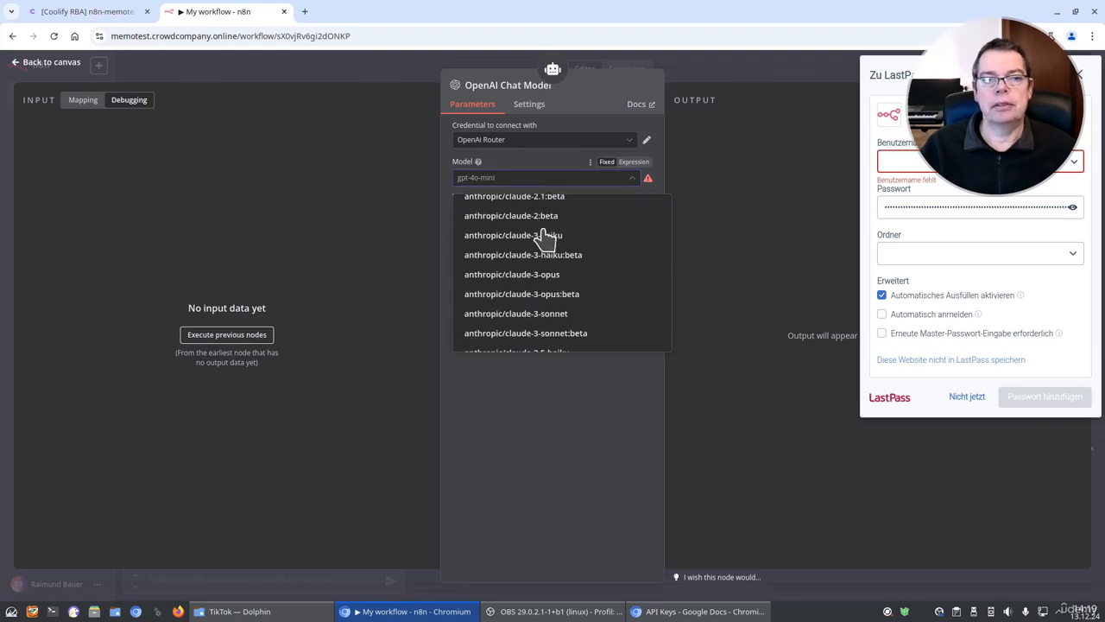
pyautogui.scroll(-15, 549, 250)
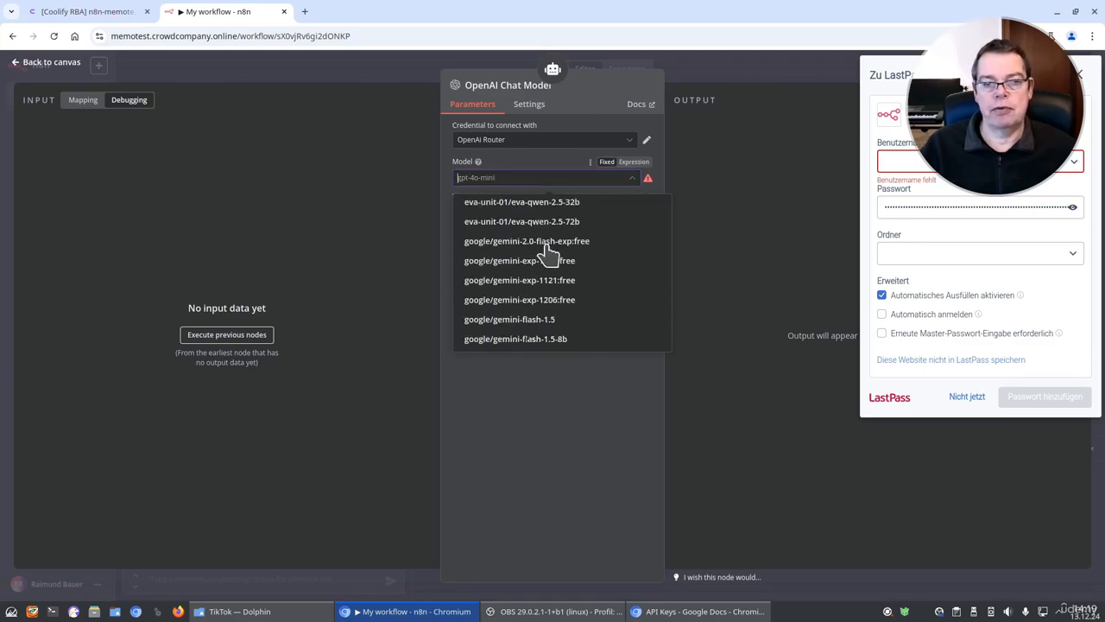
pyautogui.scroll(-15, 553, 259)
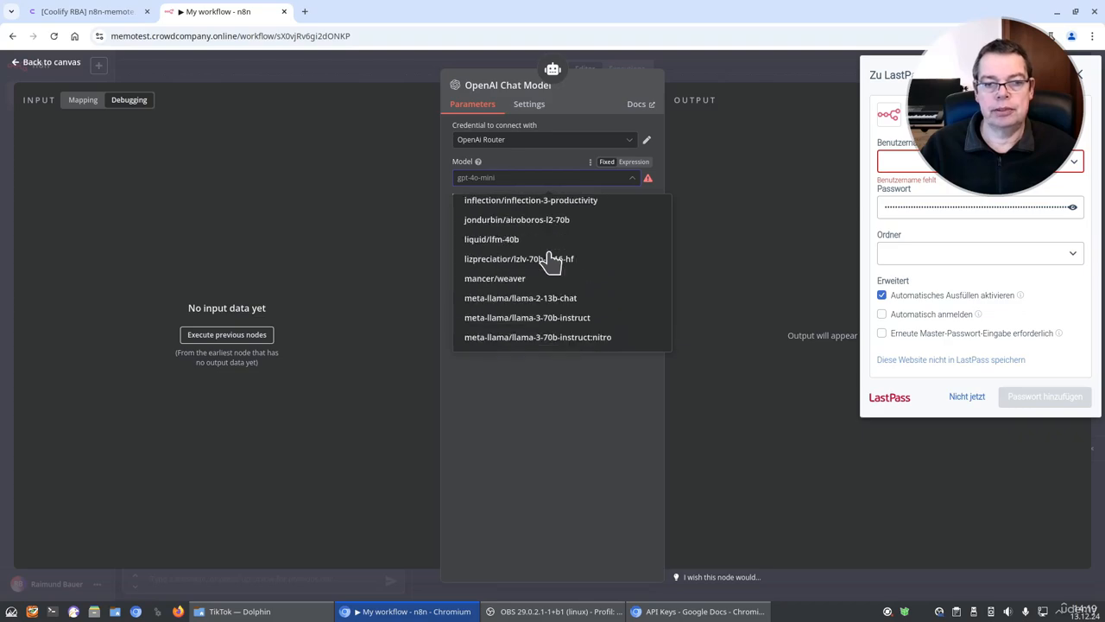
pyautogui.click(516, 294)
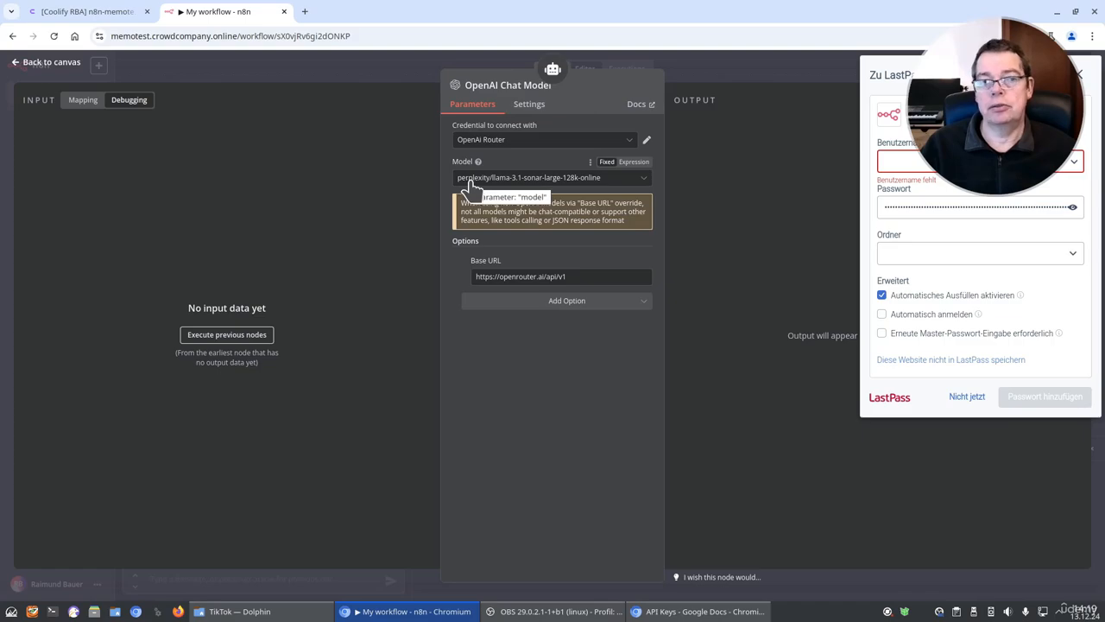
pyautogui.press('Escape')
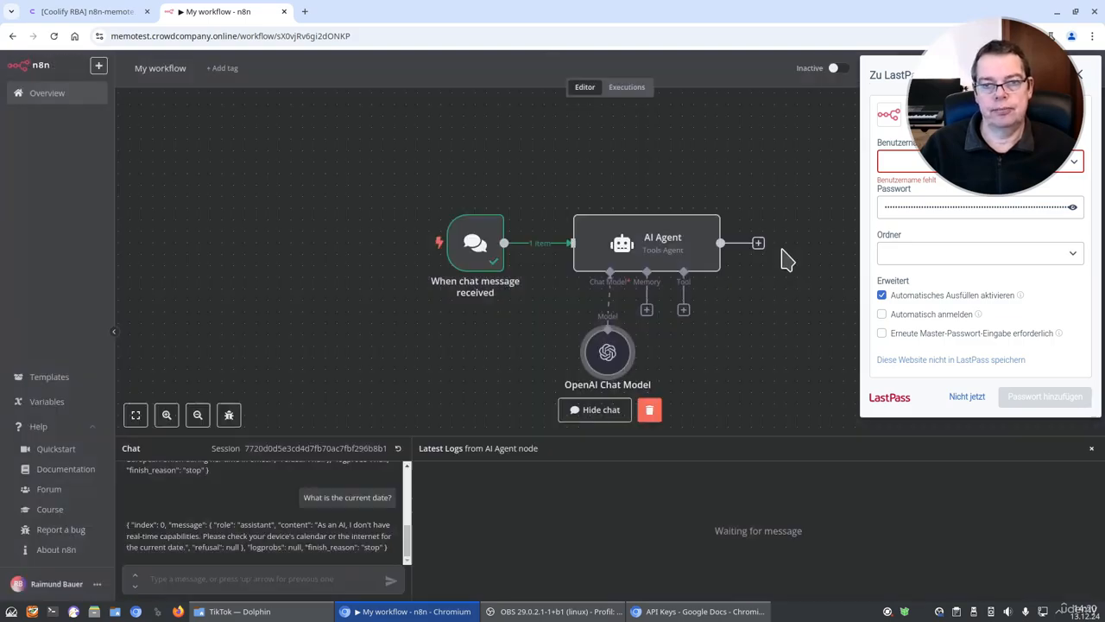
pyautogui.scroll(5, 370, 489)
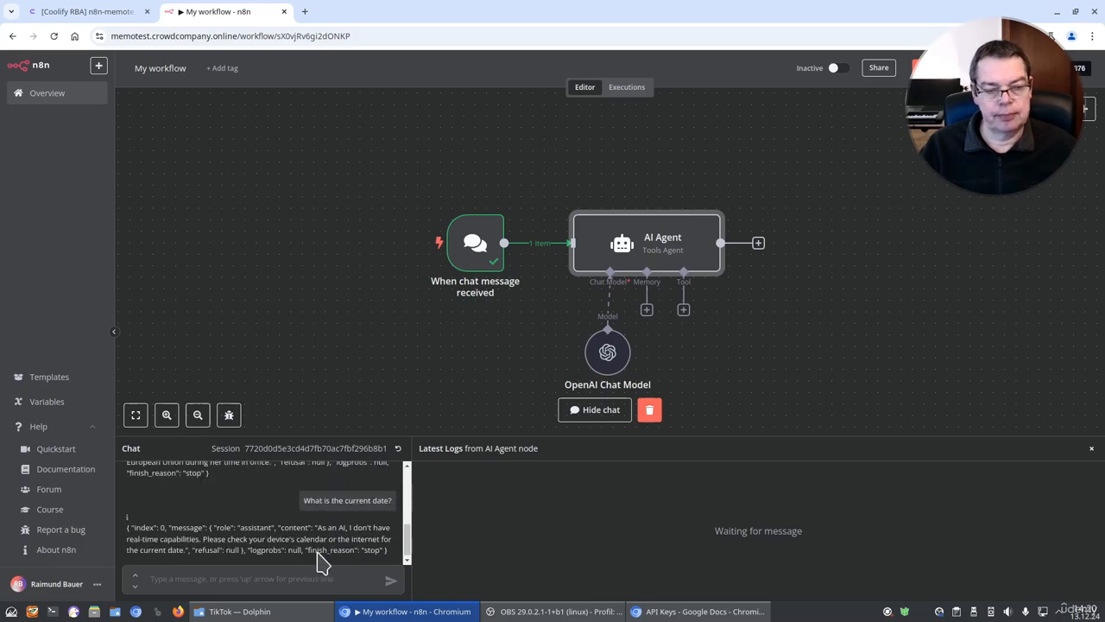
# - Review the AI Agent's answer about Olaf Scholz in the node's output and in the chat
pyautogui.doubleClick(713, 243)
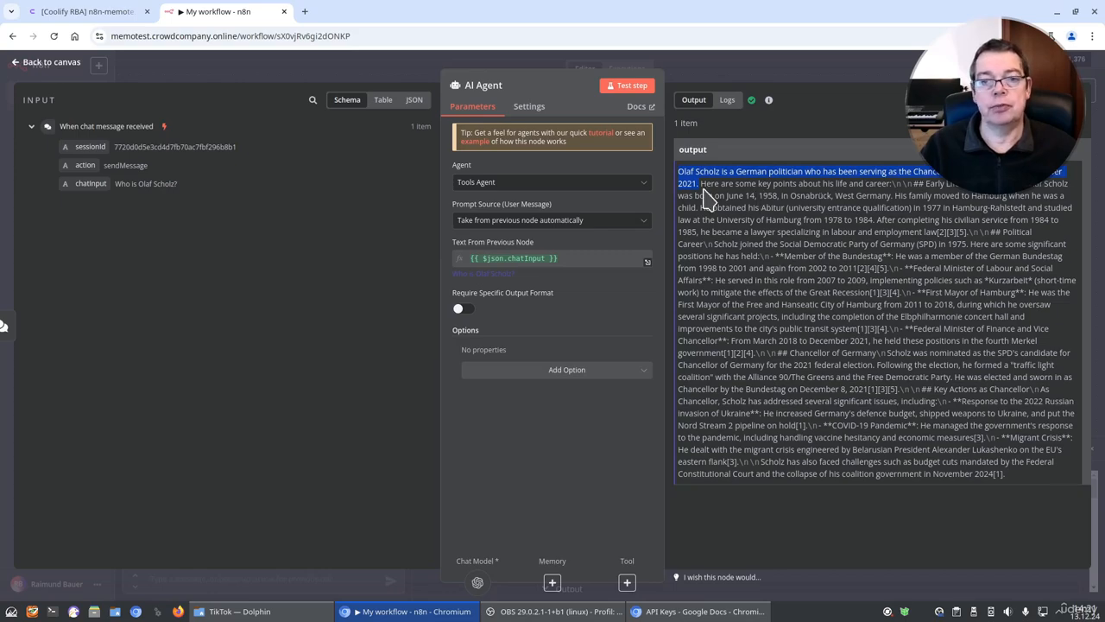
pyautogui.press('Escape')
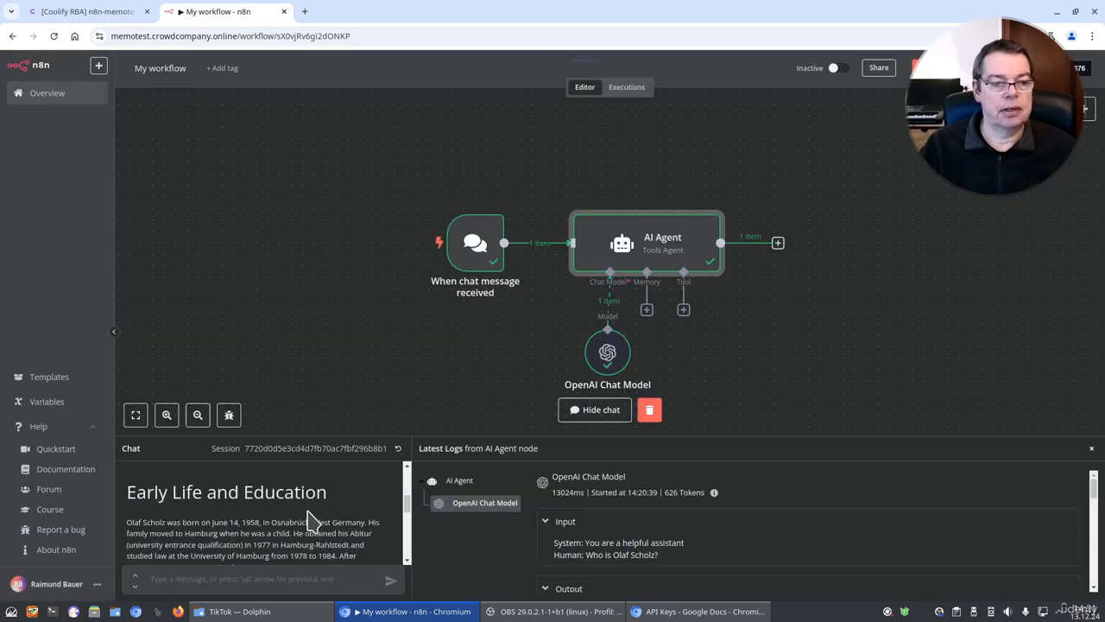
pyautogui.scroll(-5, 218, 499)
pyautogui.scroll(-5, 221, 496)
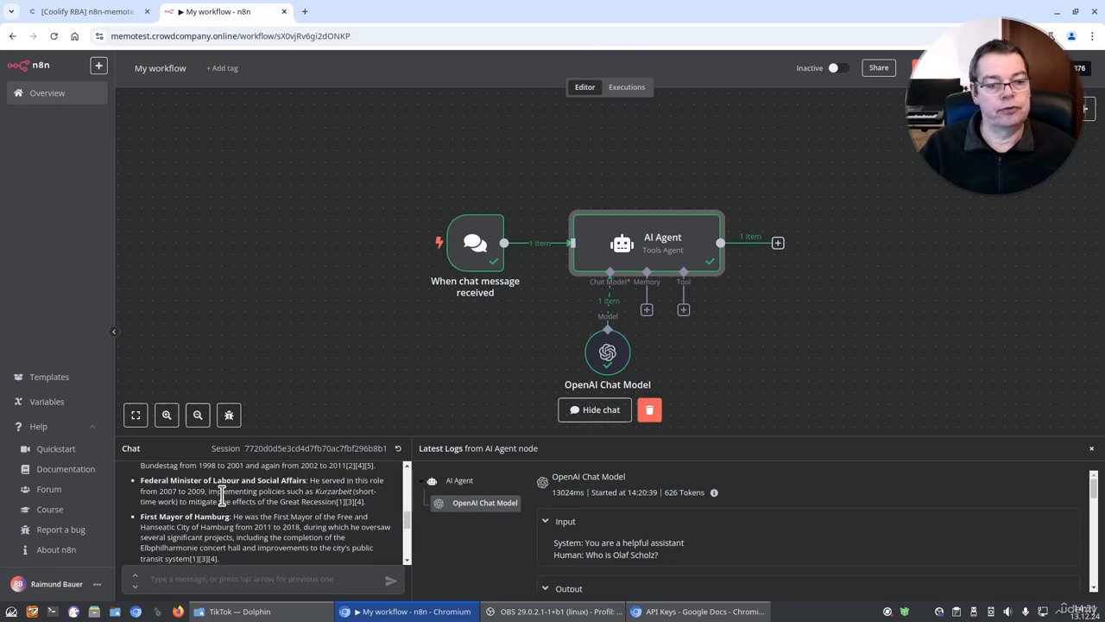
# - Send the chat message "What is the weather forecast for Wermelskirchen for this weekend?" to the AI Agent
pyautogui.click(264, 575)
pyautogui.write('What is the weather forecast for Wermelskirchen for this weekend?')
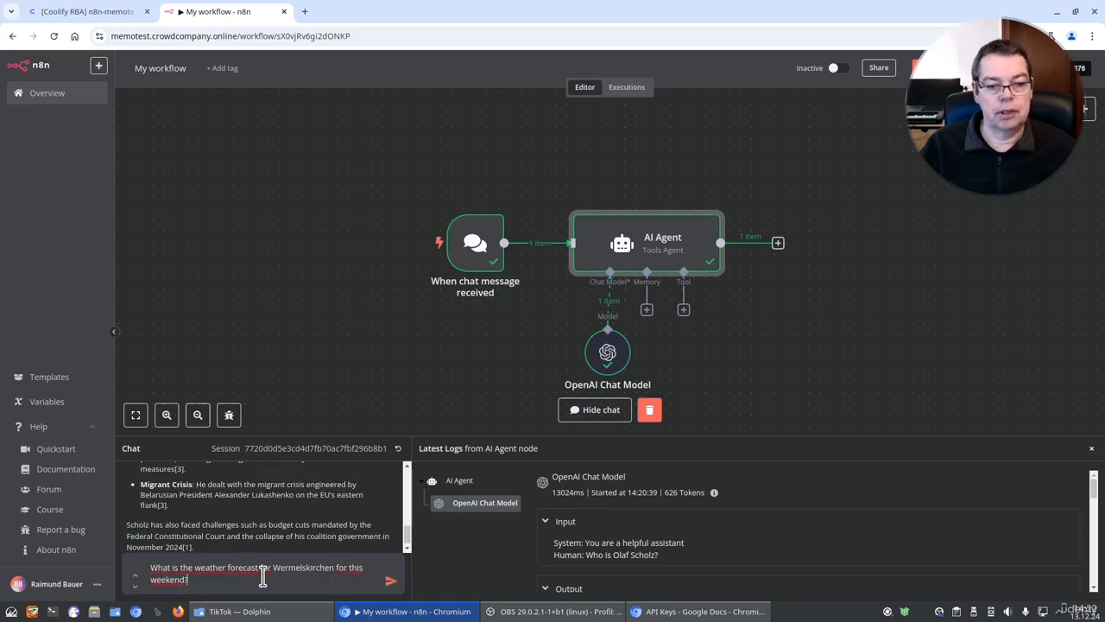
pyautogui.click(392, 585)
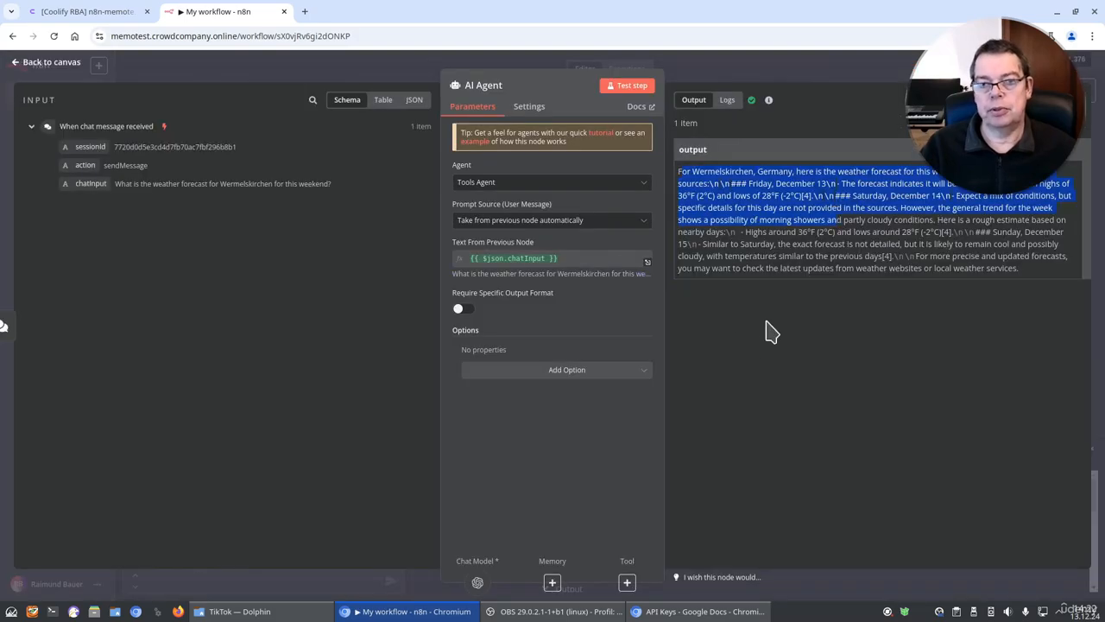
# - Check the forecast answer in the chat against the system calendar and inspect the AI Agent node's output
pyautogui.press('Escape')
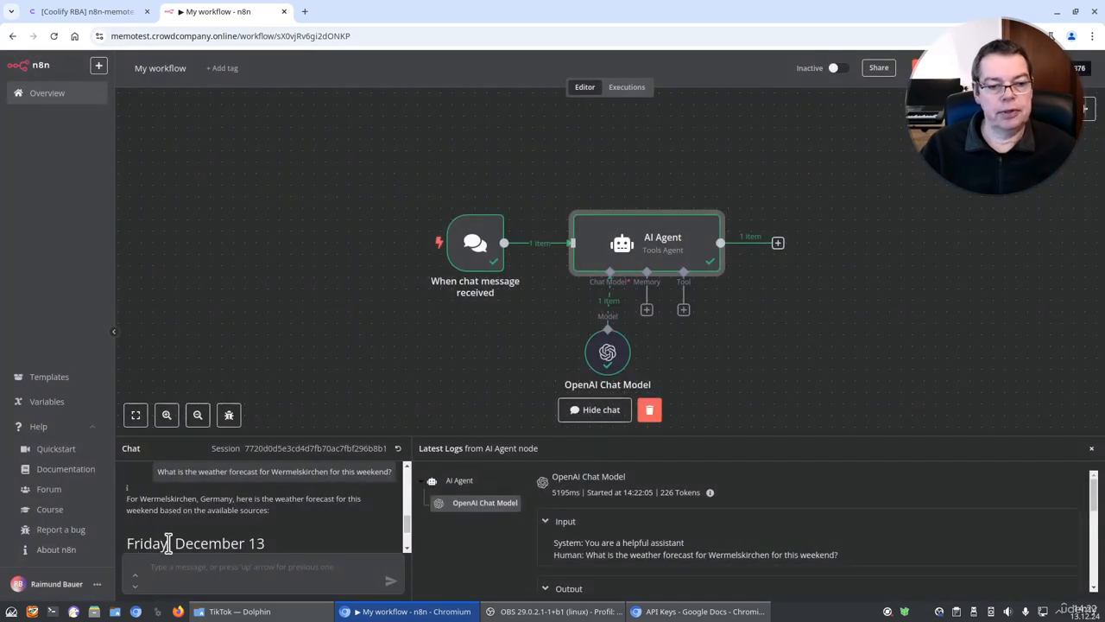
pyautogui.click(1090, 613)
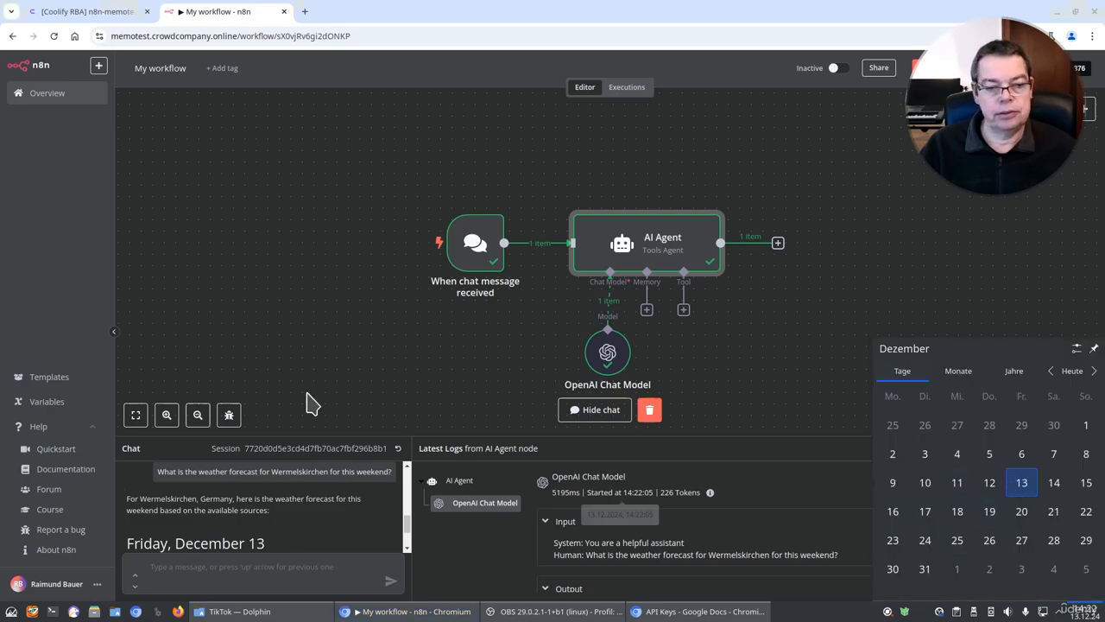
pyautogui.scroll(-1, 259, 518)
pyautogui.tripleClick(246, 537)
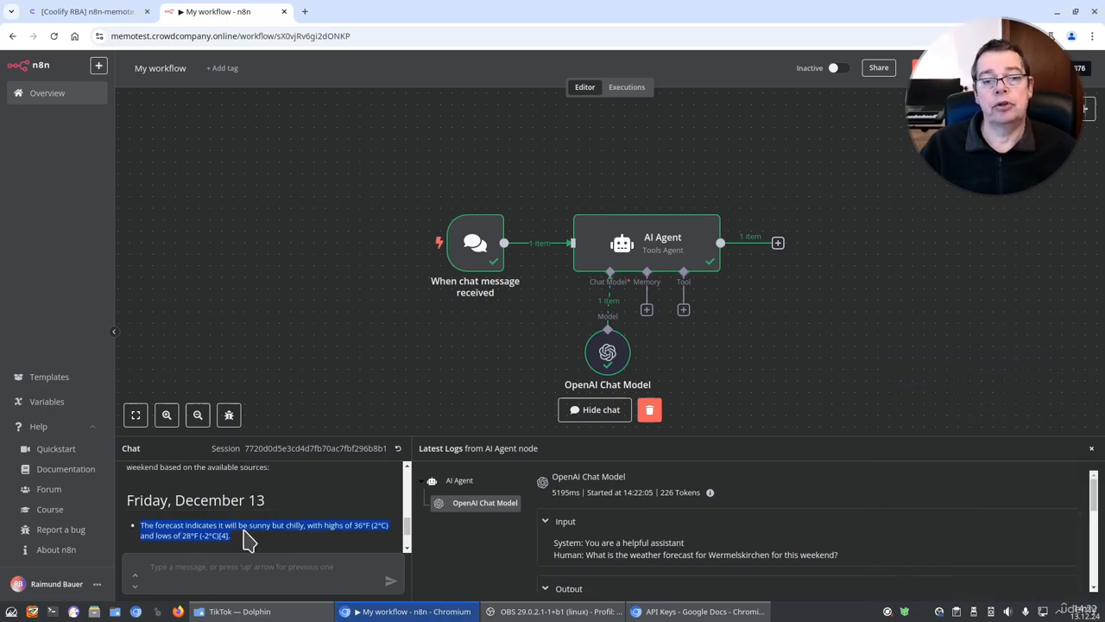
pyautogui.scroll(-3, 369, 502)
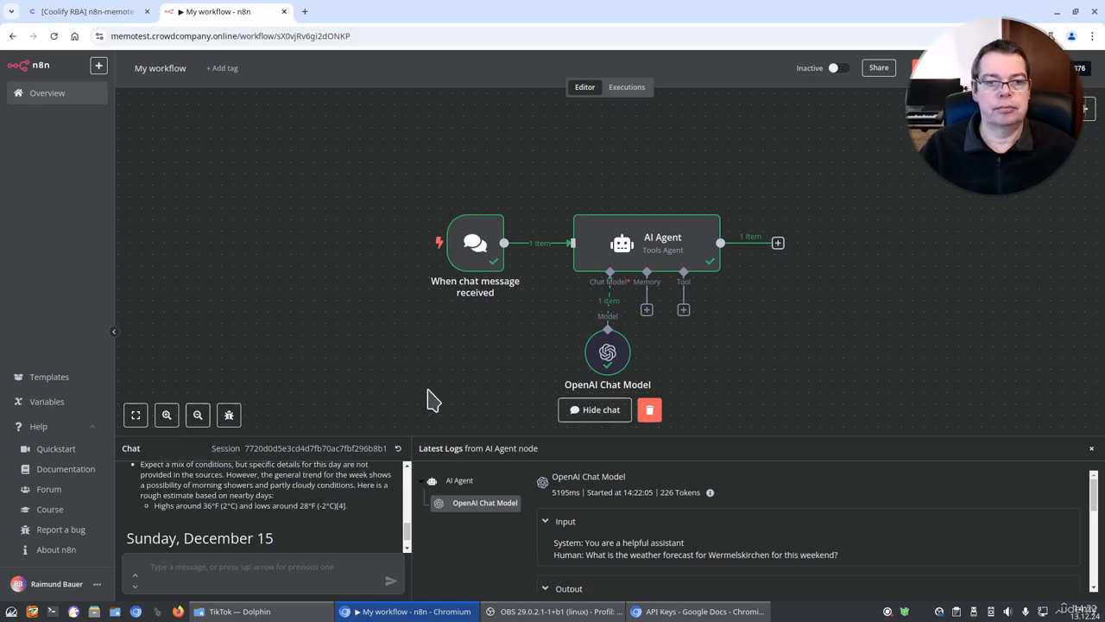
pyautogui.doubleClick(614, 246)
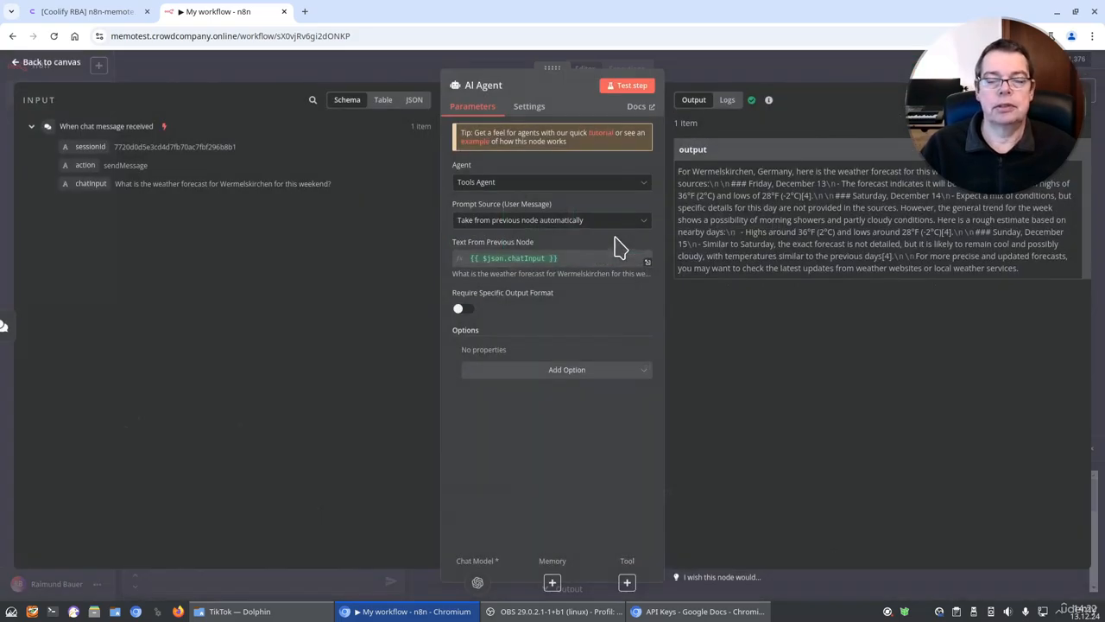
pyautogui.press('Escape')
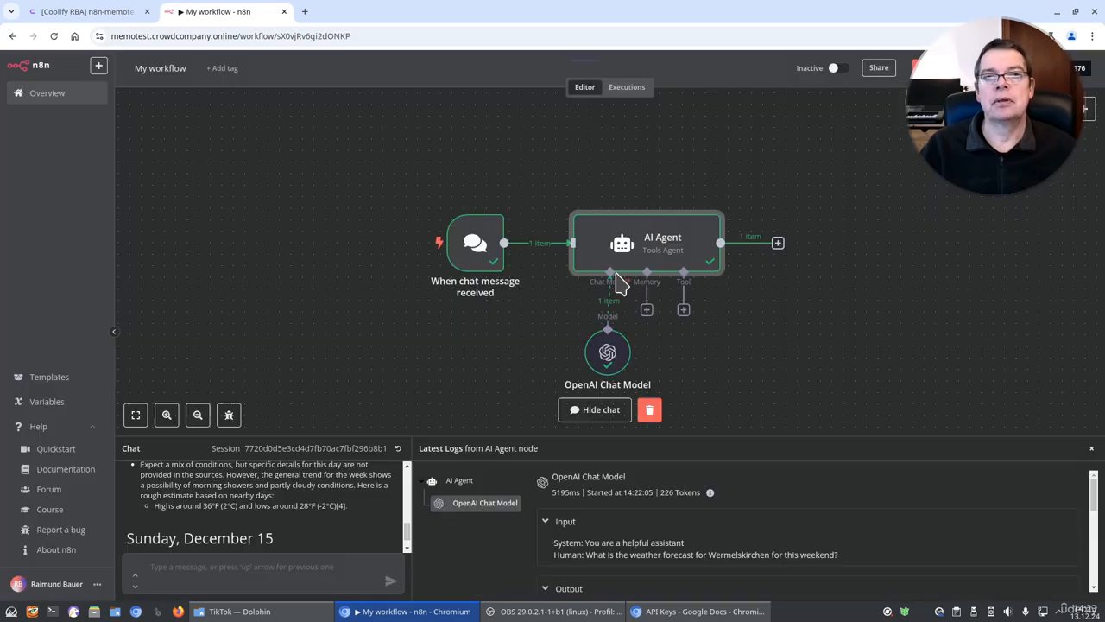